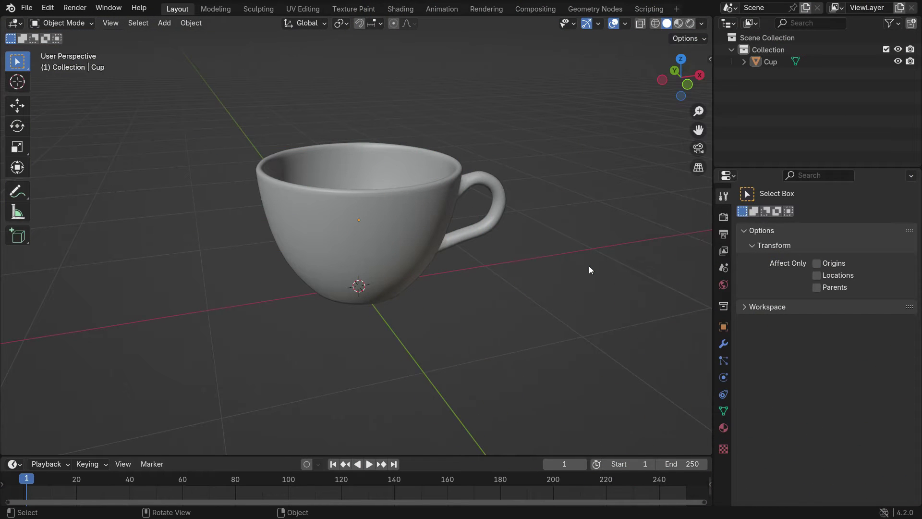
Switch the viewport to Rendered shading and set the render engine to EEVEE
key(z)
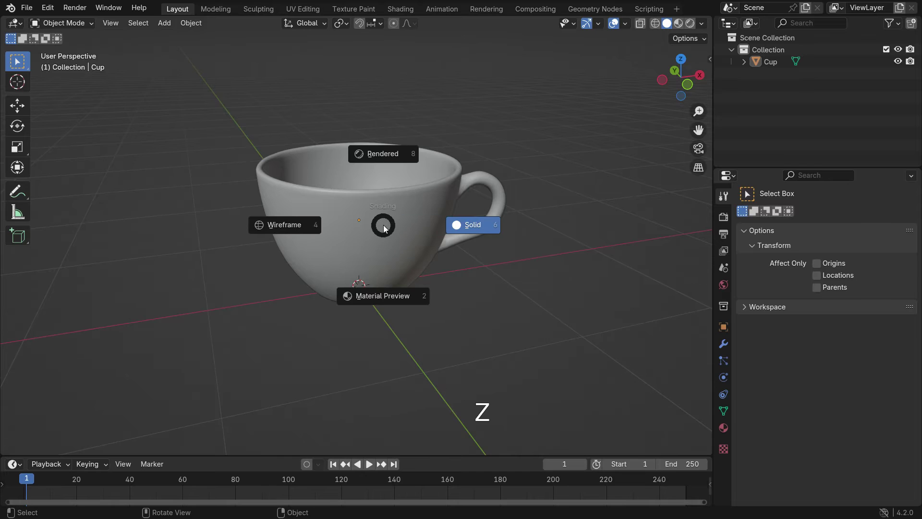
click(386, 154)
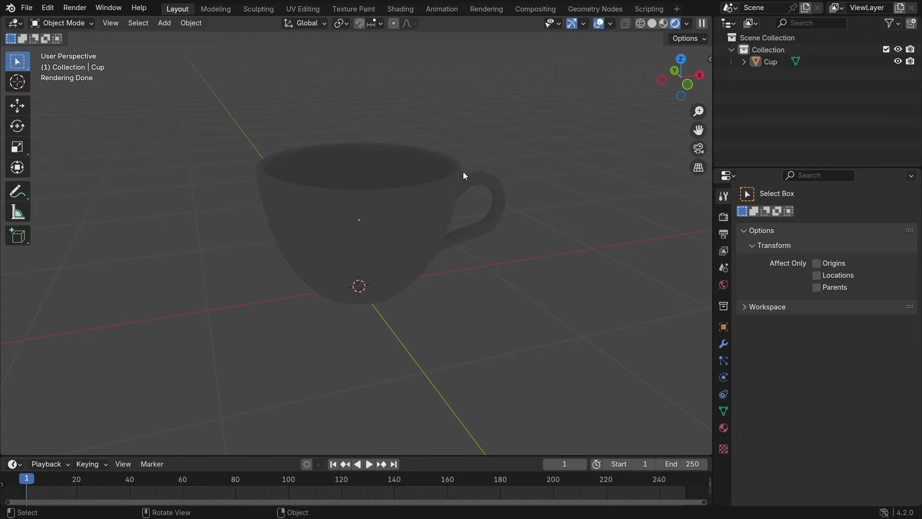
click(723, 216)
click(818, 217)
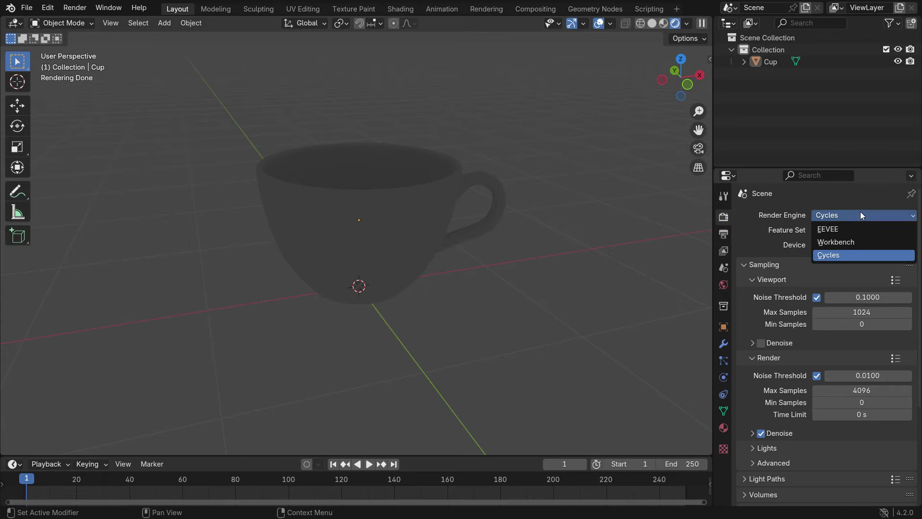
click(863, 227)
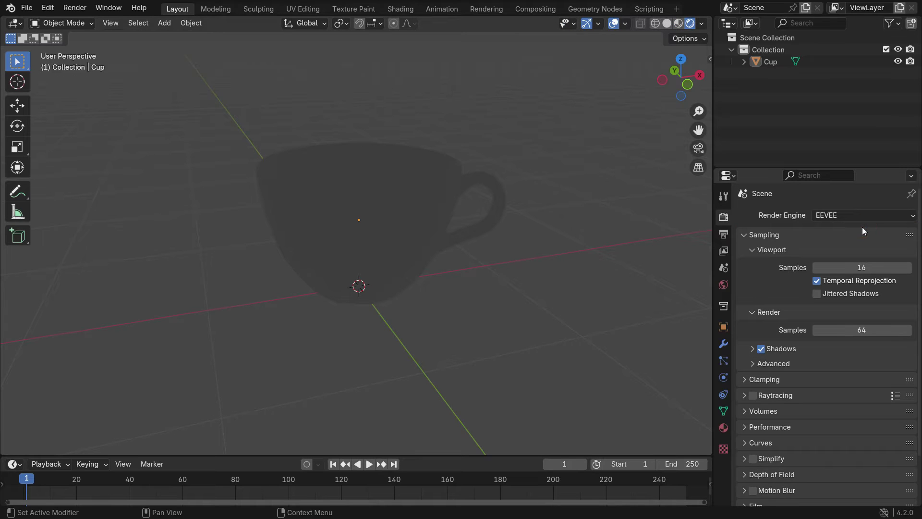
Set EEVEE viewport samples to 64 and enable Raytracing
click(890, 267)
text(64)
key(Return)
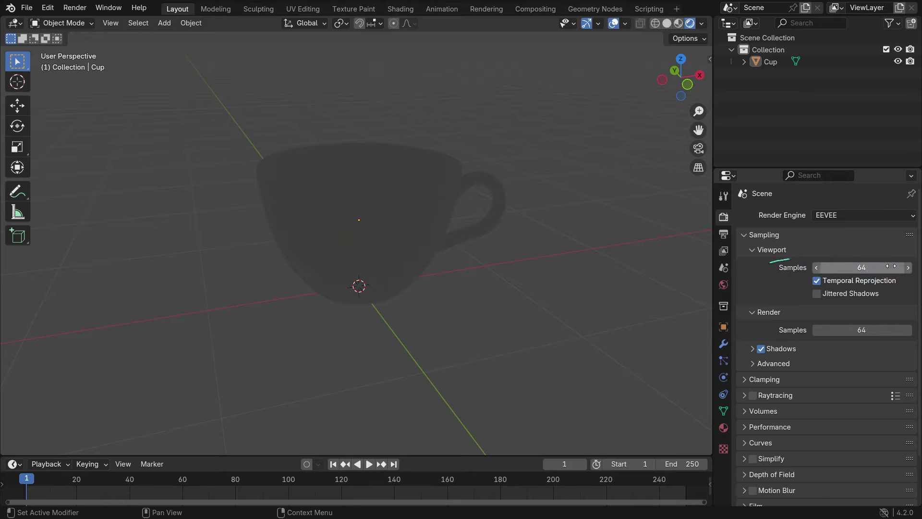
click(753, 396)
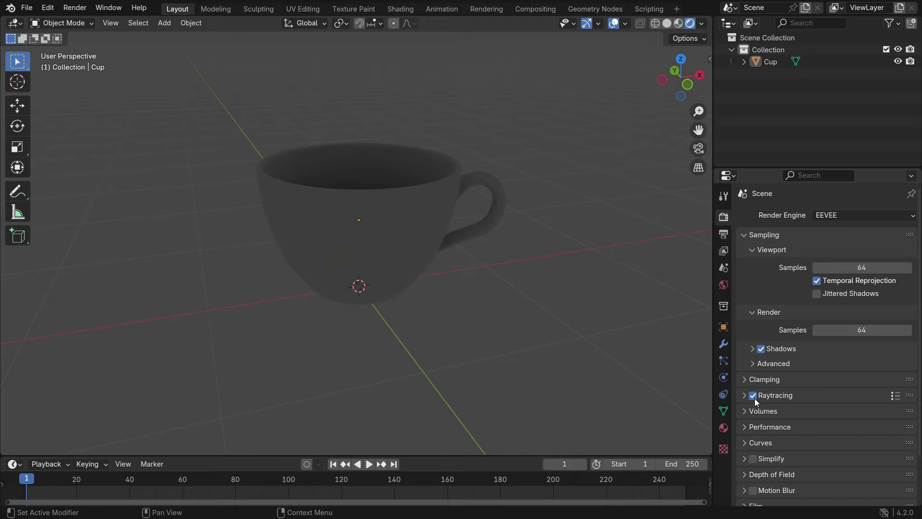
Load music_hall_02_2k.hdr from the HDRI folder as an Environment Texture for the world colour
click(723, 284)
click(813, 295)
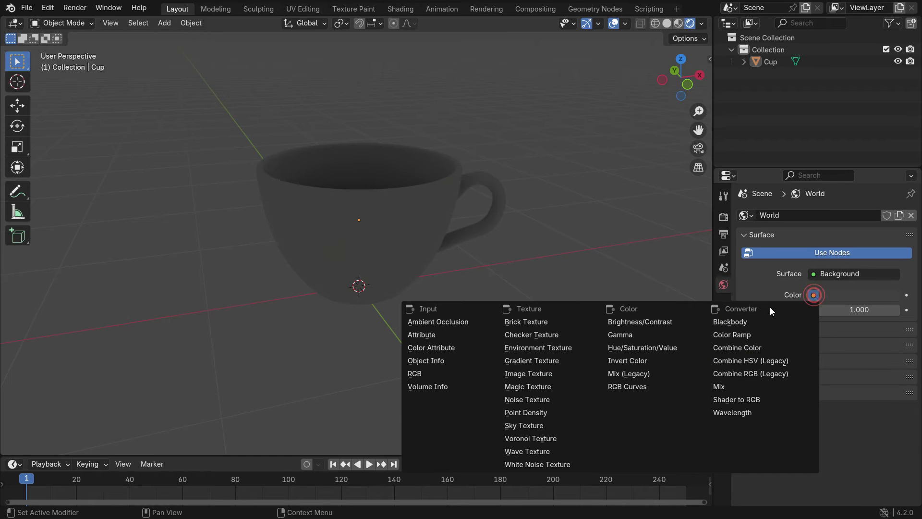
click(564, 350)
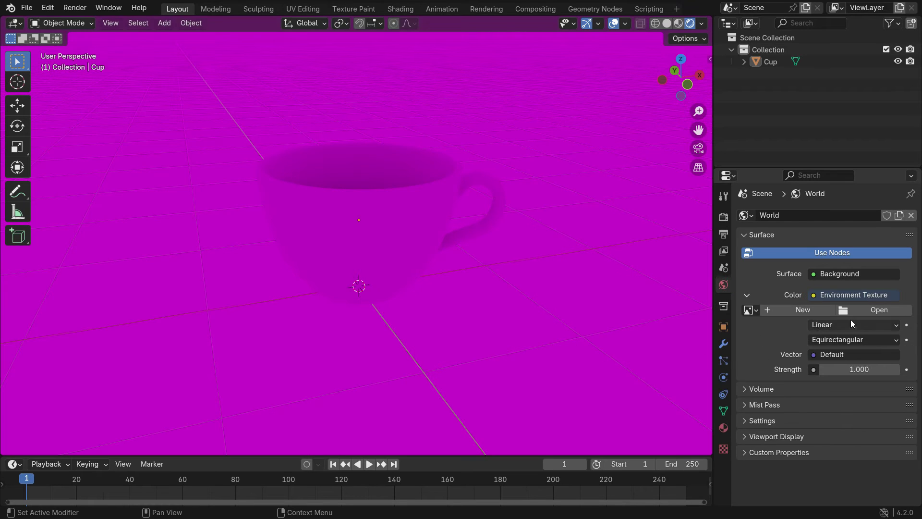
click(864, 310)
click(310, 376)
scroll(468, 318, down, 5)
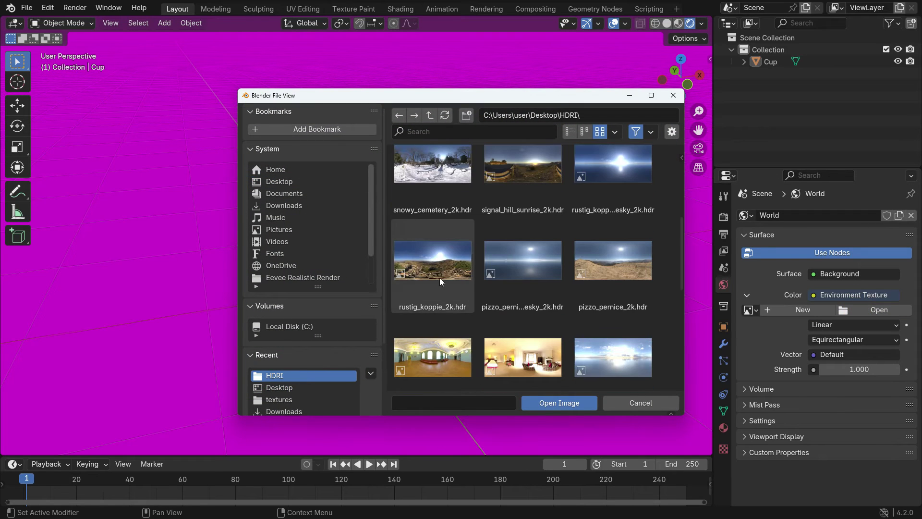
click(434, 276)
click(551, 399)
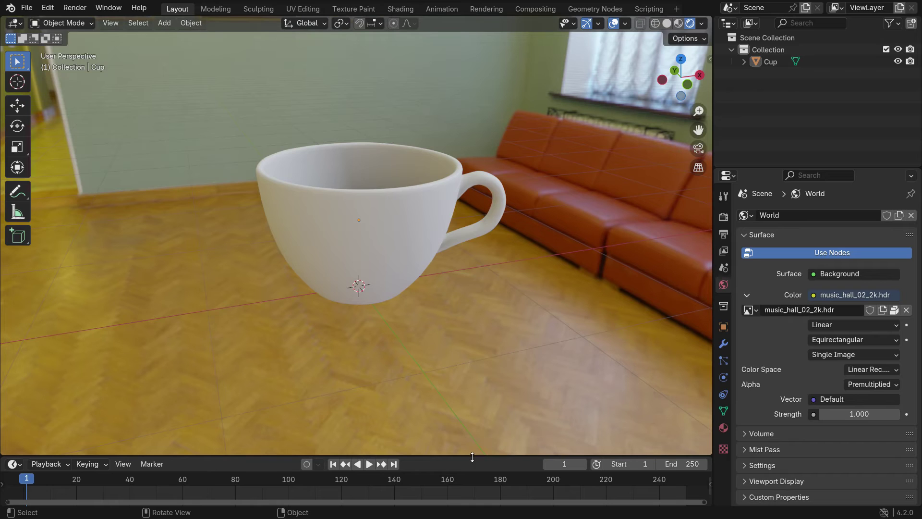
Enlarge the lower area, make it a Shader Editor, and hide its side panel
drag(472, 457, 472, 272)
click(13, 279)
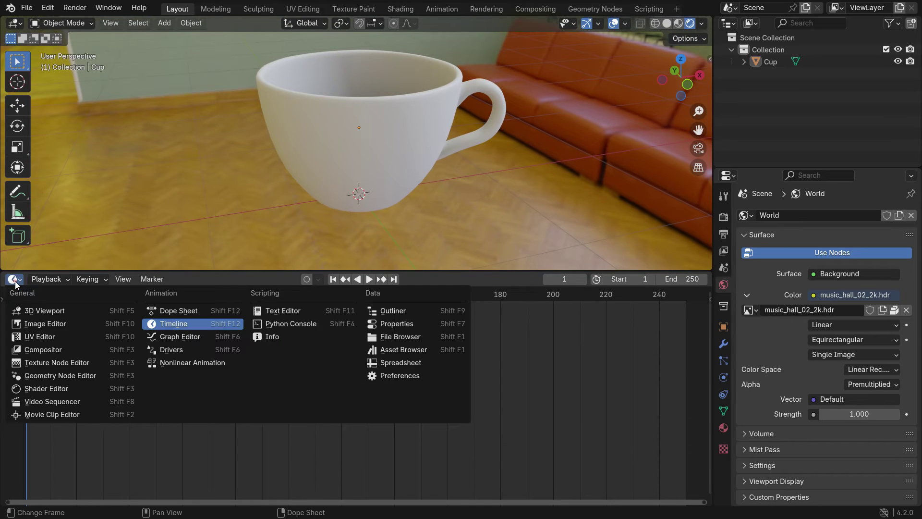
click(125, 390)
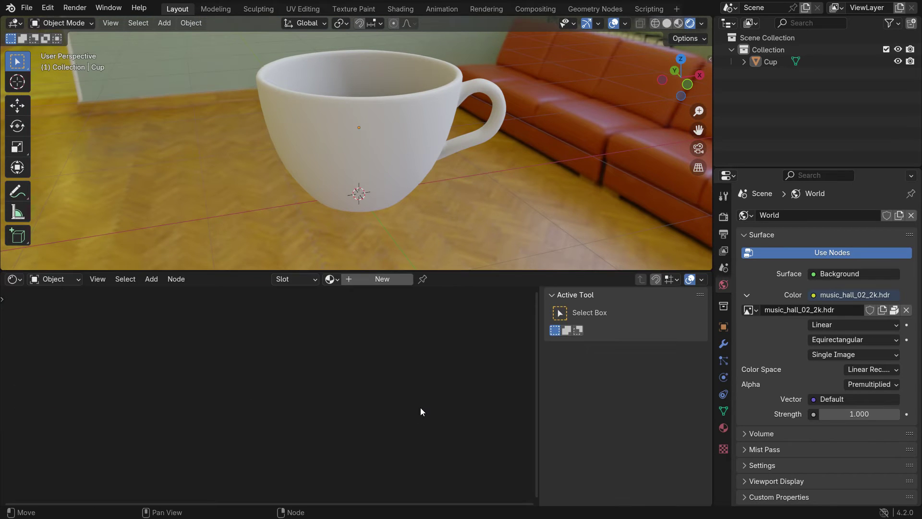
key(n)
Create a new material for the cup and name it 'Glass'
click(384, 279)
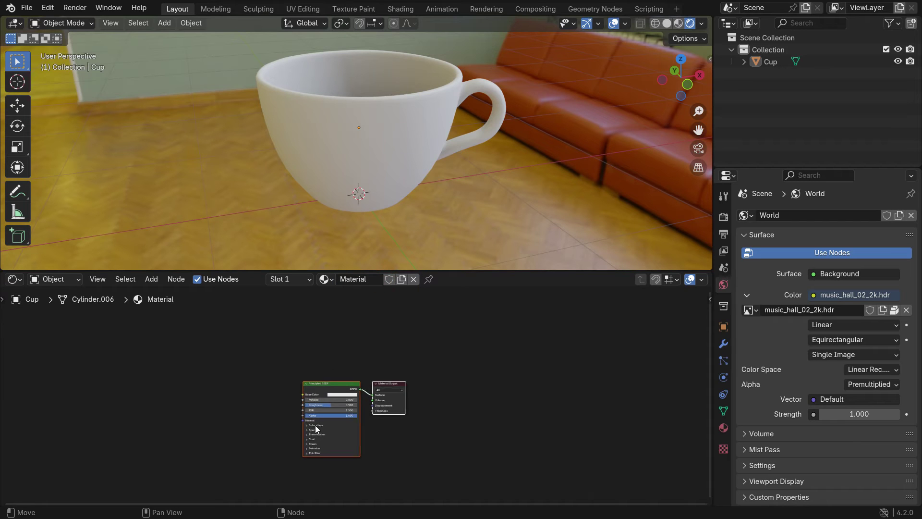
scroll(321, 428, up, 4)
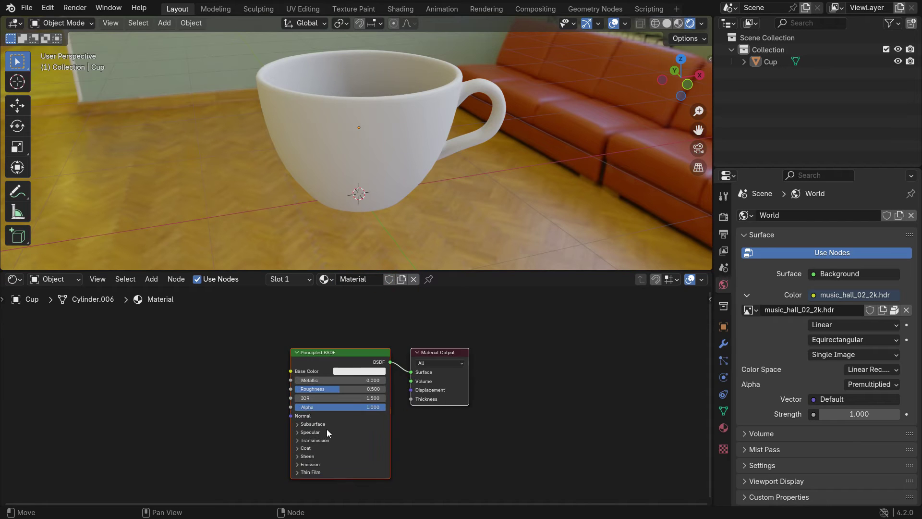
double_click(373, 278)
text(Glass)
key(Return)
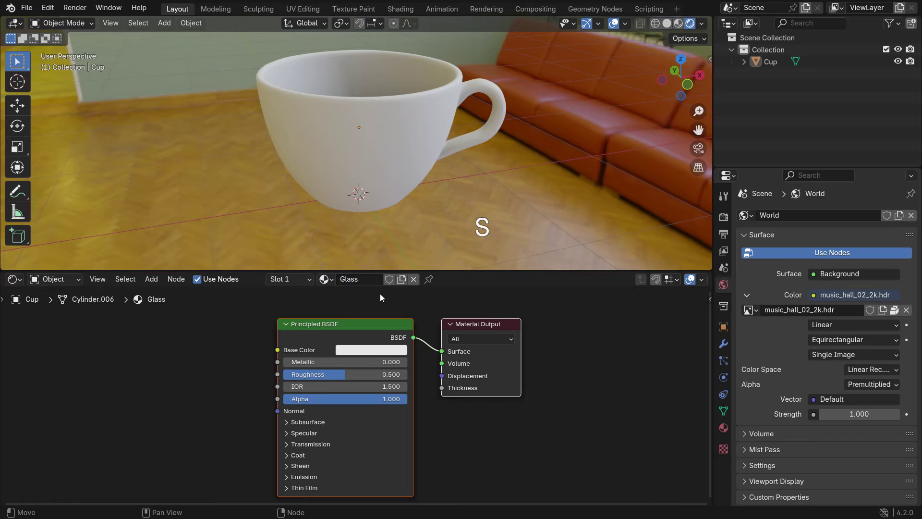
Delete the Principled BSDF and connect a new Glass BSDF to the Material Output's Surface
click(370, 323)
key(Delete)
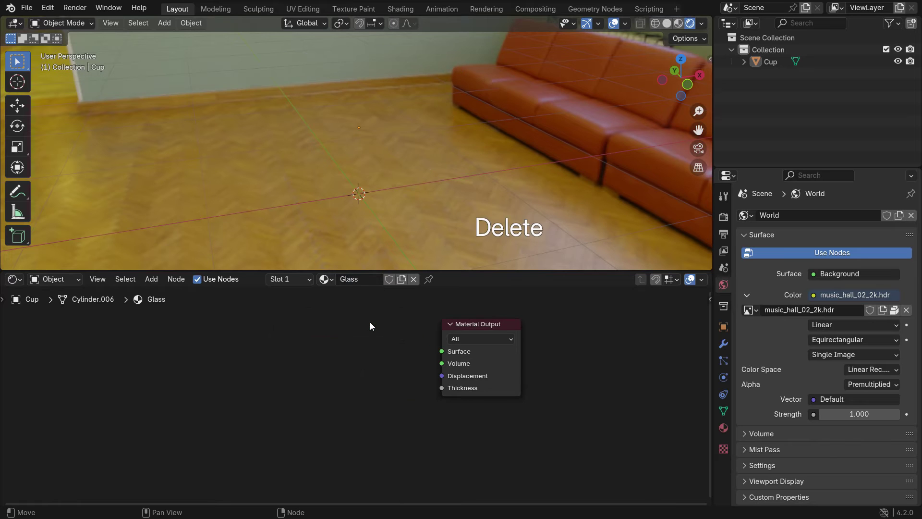
key(shift+a)
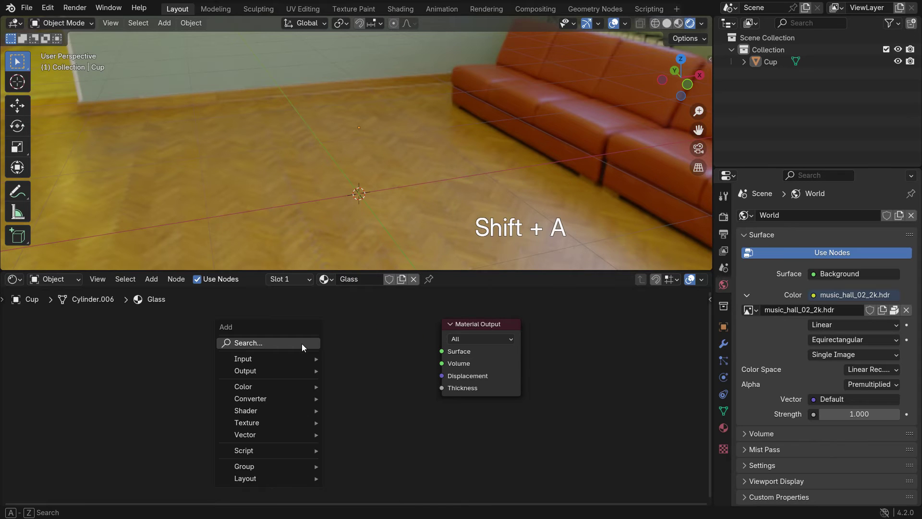
click(301, 344)
text(glass)
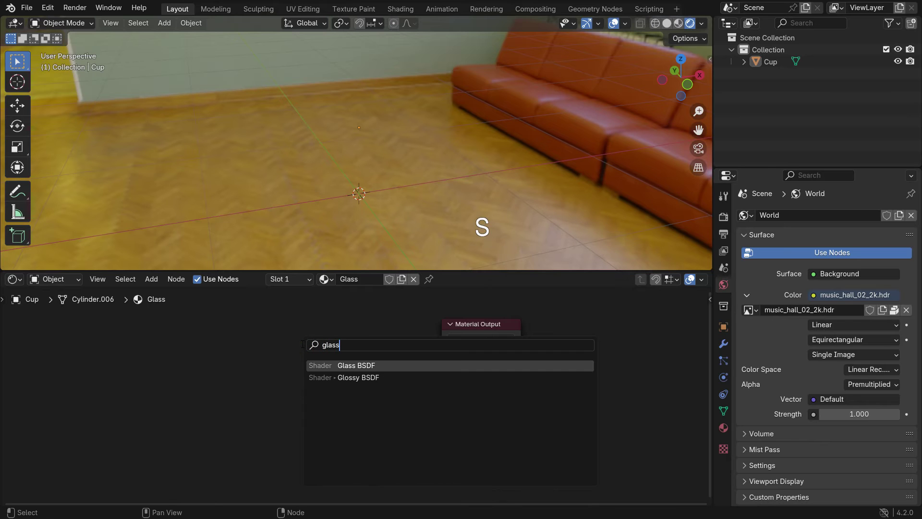
click(351, 366)
click(342, 351)
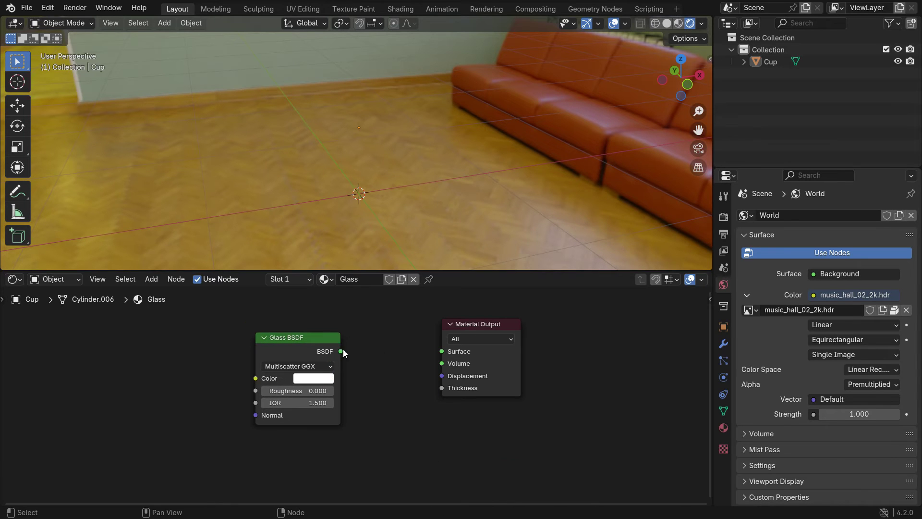
drag(341, 351, 441, 352)
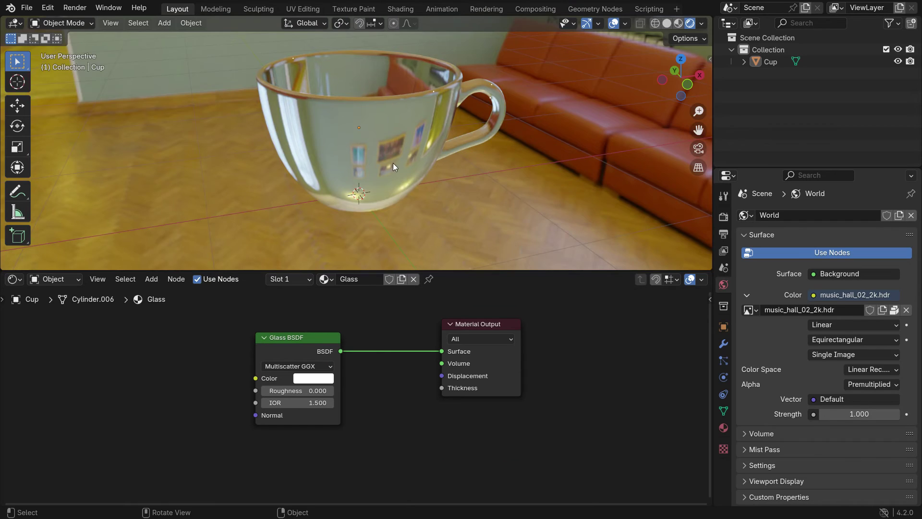
middle_drag(393, 163, 406, 148)
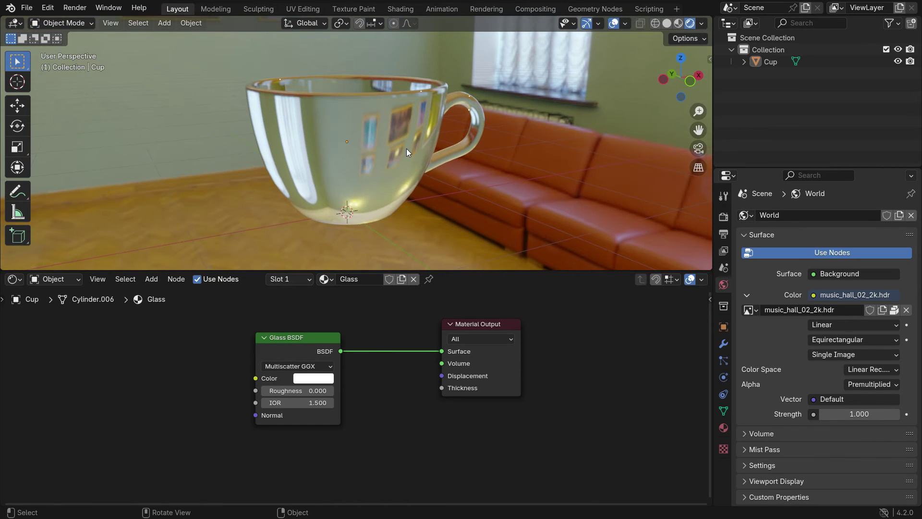
Tick Raytraced Transmission in the Glass material's Surface settings
click(725, 431)
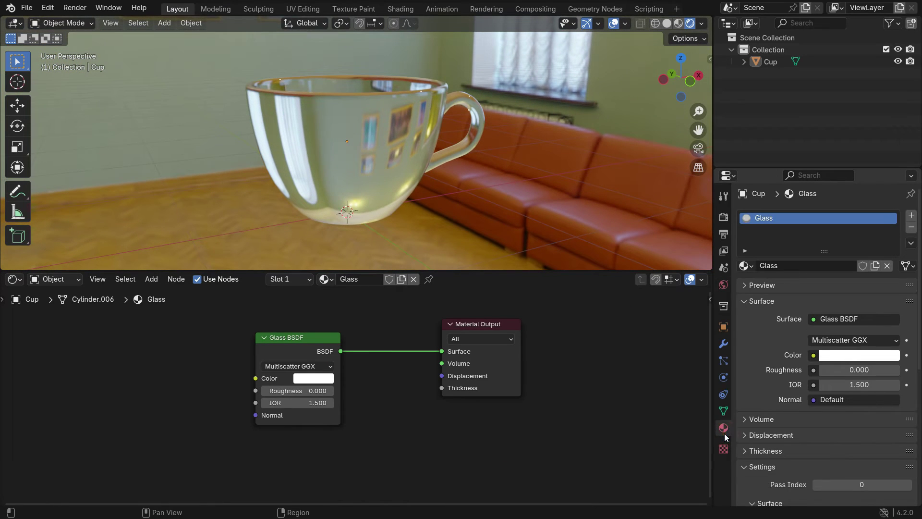
scroll(762, 400, down, 8)
scroll(763, 403, down, 2)
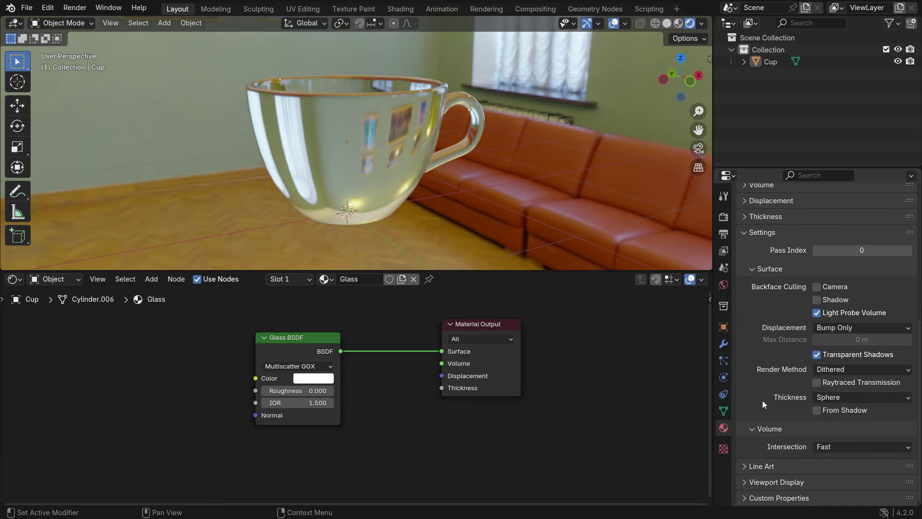
click(817, 383)
Add a Transparent BSDF above the Glass BSDF and move both nodes lower left
middle_drag(370, 352, 385, 422)
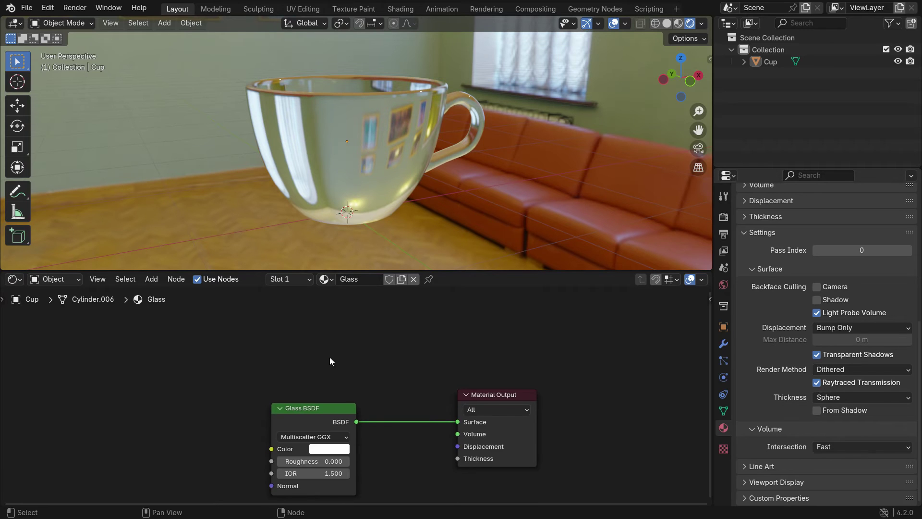
key(shift+a)
text(trans)
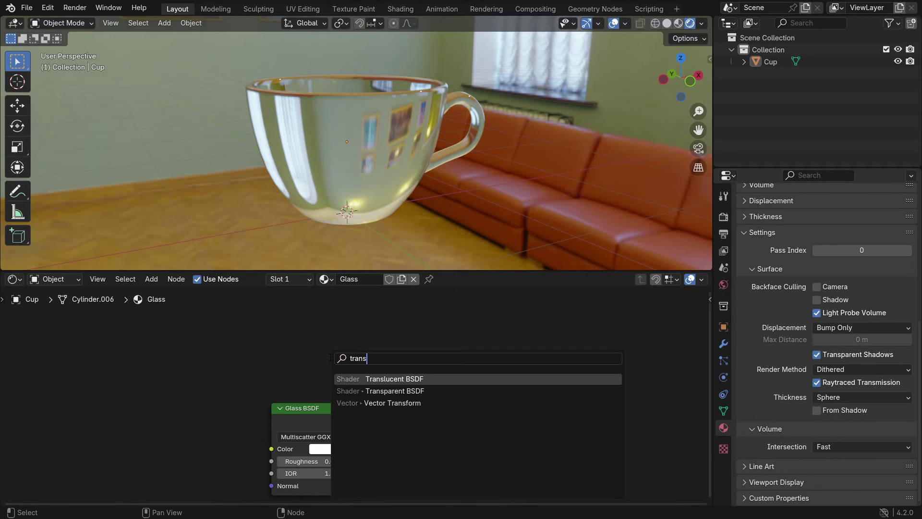
click(394, 391)
click(267, 352)
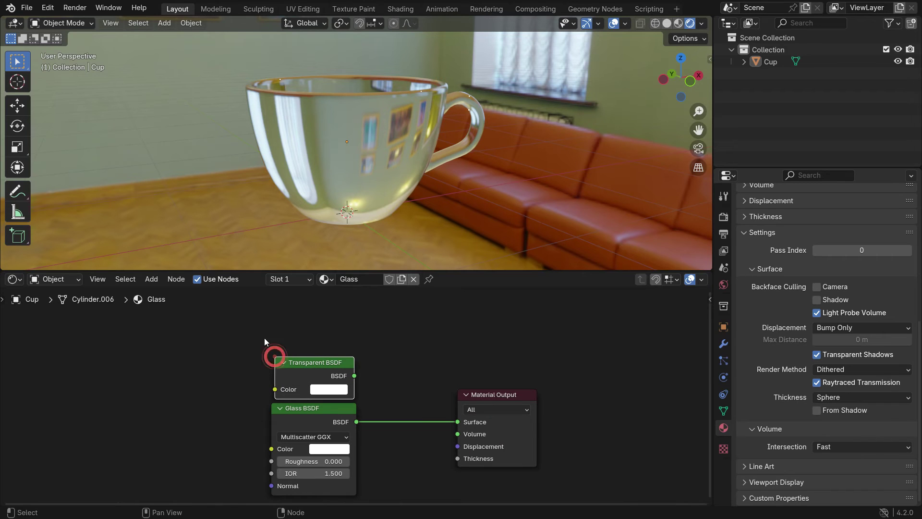
drag(275, 331, 343, 457)
key(g)
click(347, 486)
scroll(417, 383, up, 1)
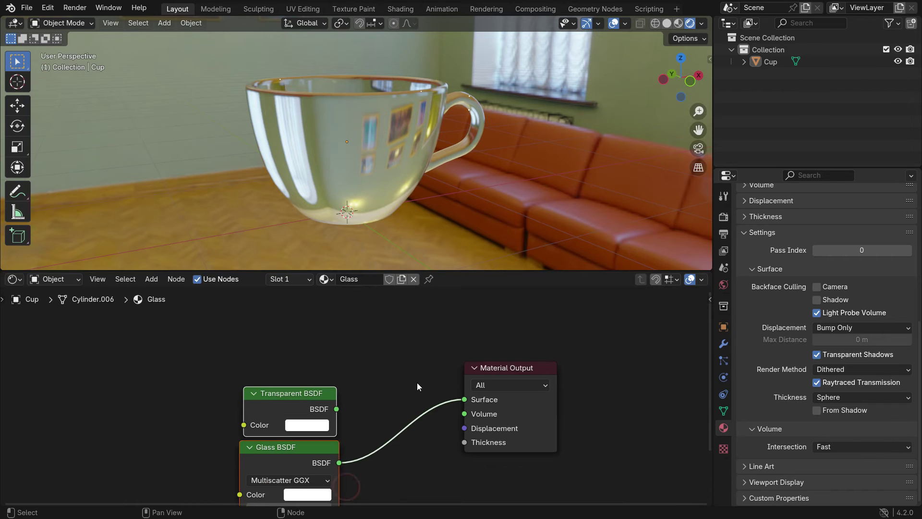
Add a Mix Shader before the Material Output, cutting the Glass BSDF's direct link
key(shift+a)
click(384, 335)
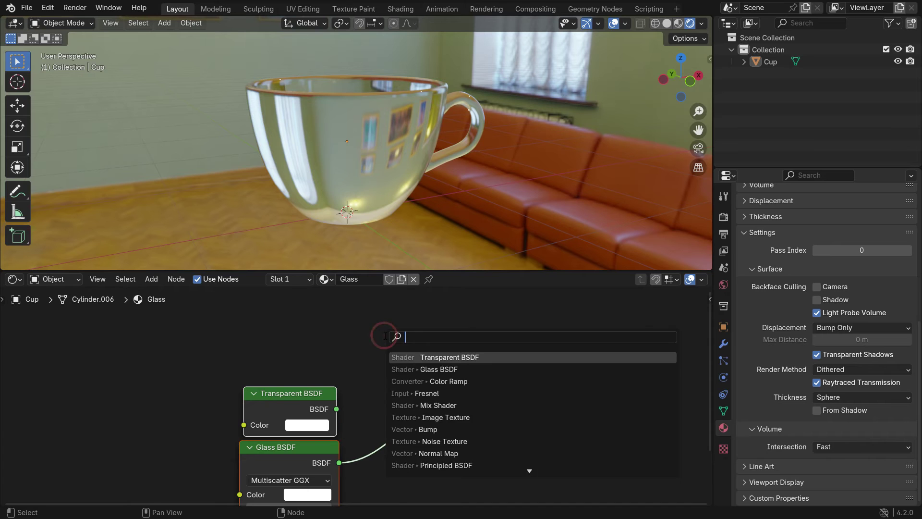
text(mix s)
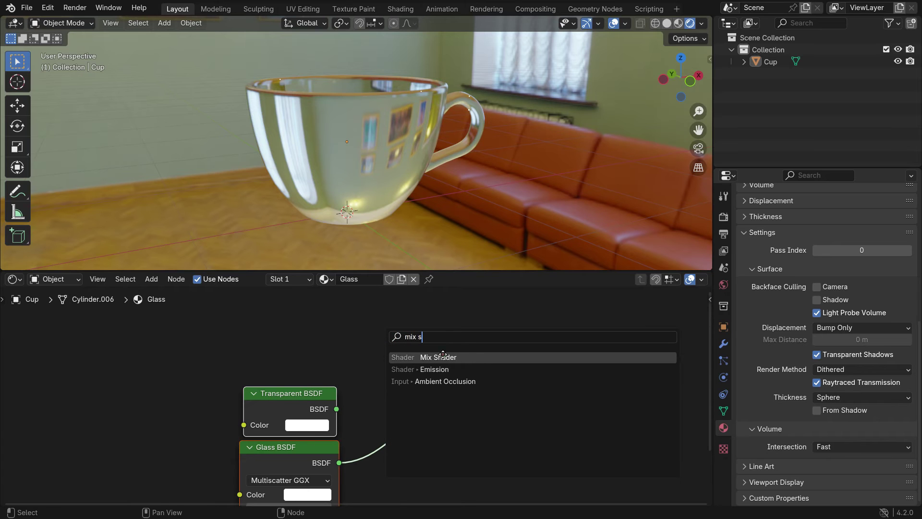
key(Return)
drag(581, 384, 598, 385)
ctrl+right_drag(500, 365, 506, 456)
drag(397, 333, 562, 416)
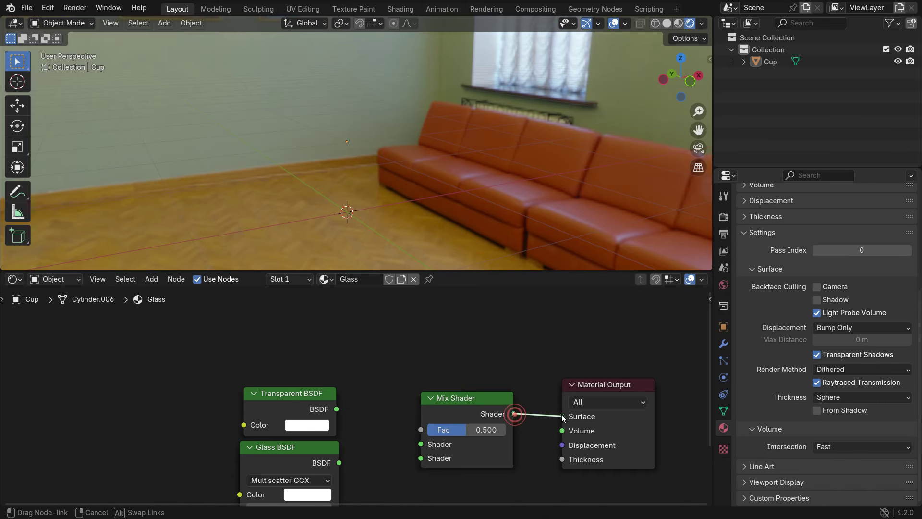
Wire Transparent and Glass BSDFs into the Mix Shader, feed it to Surface, and adjust its Fac
drag(336, 409, 421, 444)
drag(339, 463, 421, 458)
middle_drag(397, 417, 385, 368)
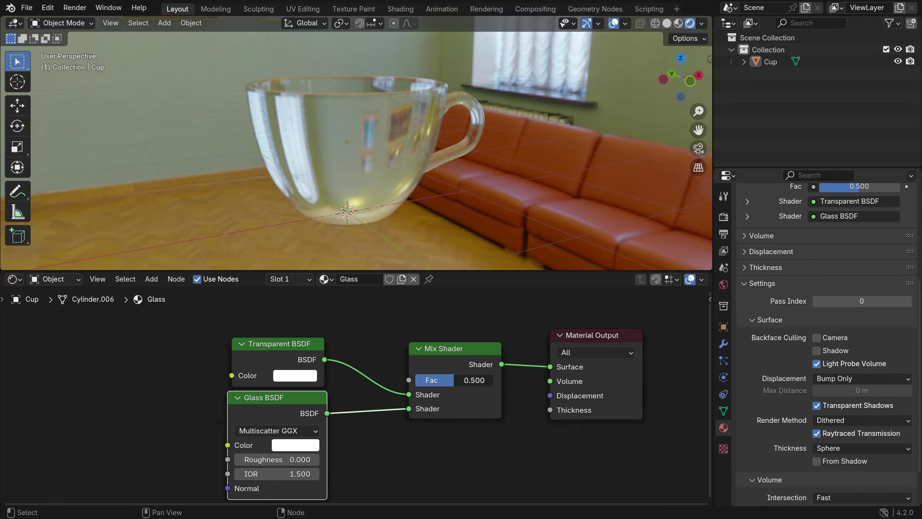
drag(454, 380, 499, 383)
key(Escape)
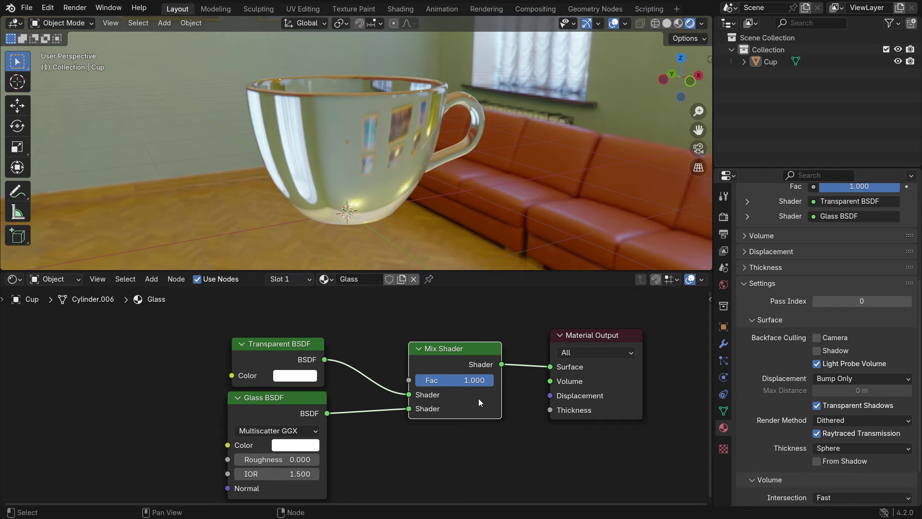
shift+scroll(285, 350, up, 4)
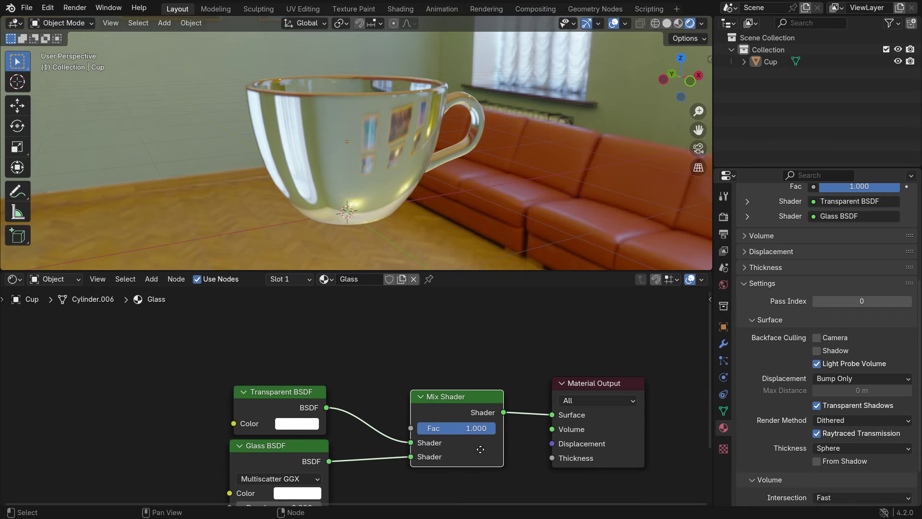
Add a Fresnel node and connect its Fac to the Mix Shader's Fac
key(shift+a)
text(f)
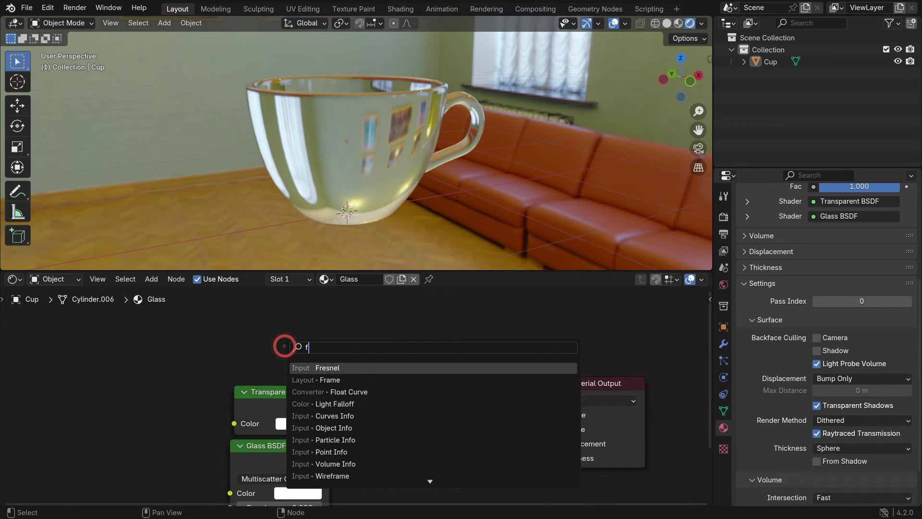
text(res)
click(323, 368)
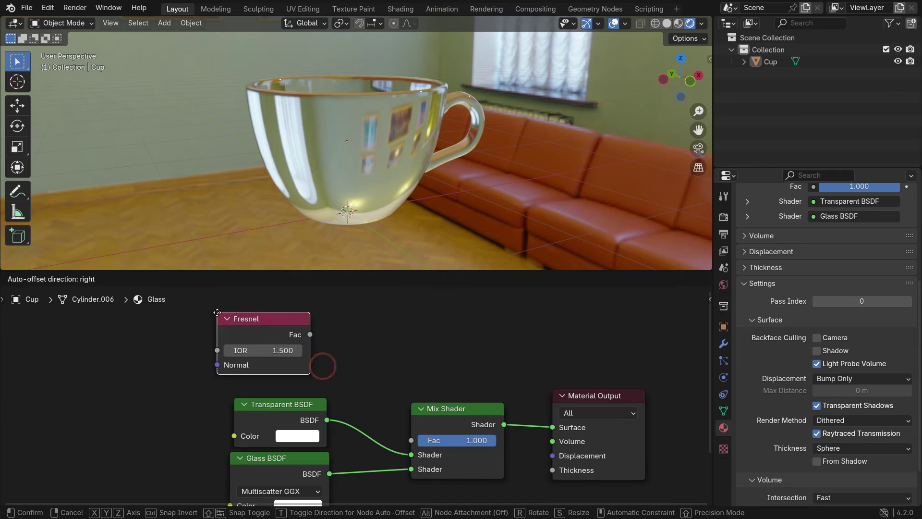
click(226, 325)
mouse_move(320, 347)
mouse_down()
mouse_move(375, 371)
mouse_move(407, 441)
mouse_up()
middle_drag(376, 191, 373, 155)
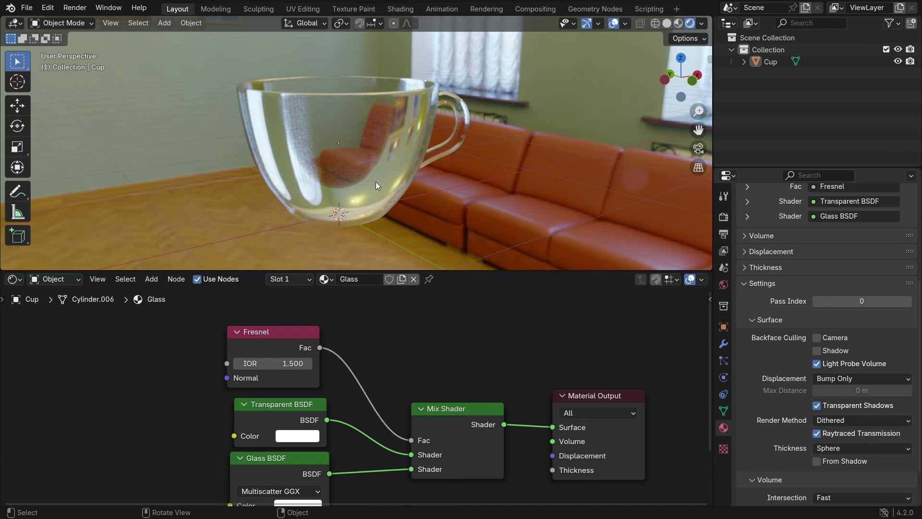
Set the Fresnel IOR to 1.1 after comparing other values
click(308, 364)
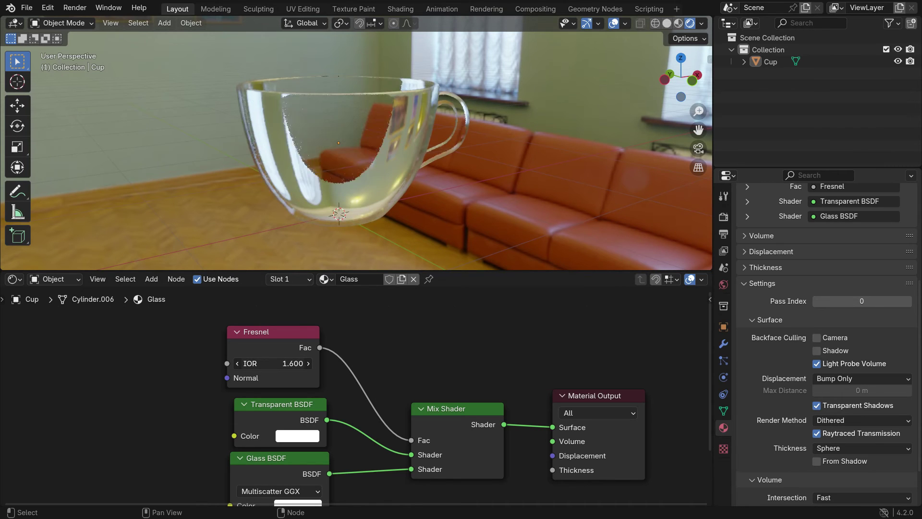
drag(274, 363, 331, 363)
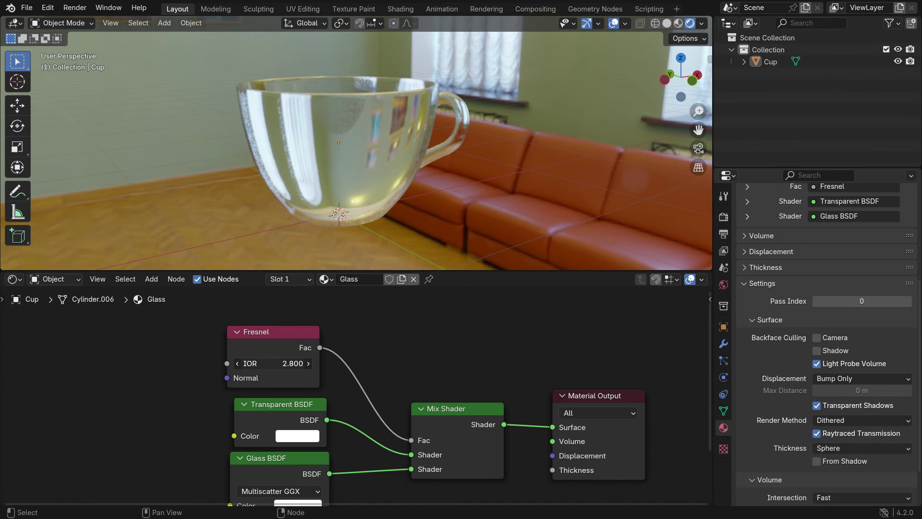
click(273, 363)
text(1.1)
key(Return)
mouse_move(371, 172)
middle_down()
mouse_move(313, 152)
mouse_move(353, 147)
mouse_move(368, 179)
middle_up()
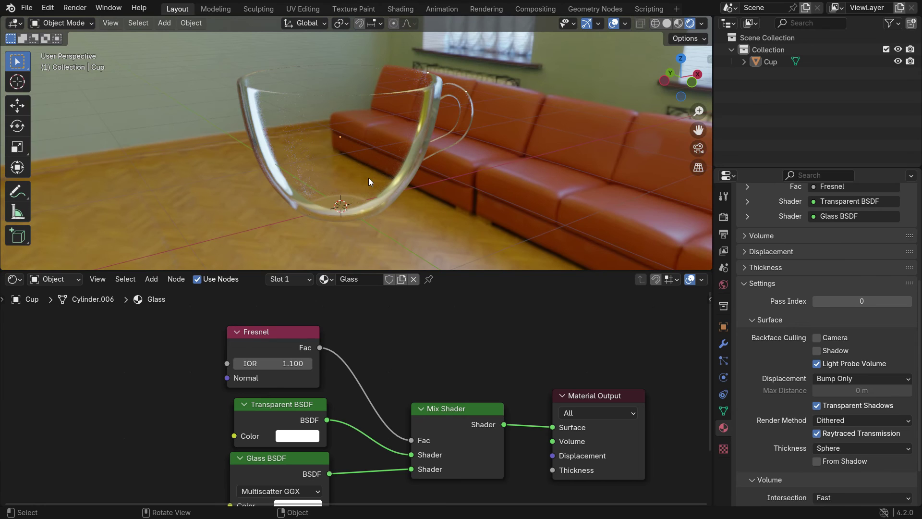
Insert a Color Ramp node into the Fresnel-to-Mix Shader Fac link
key(shift+a)
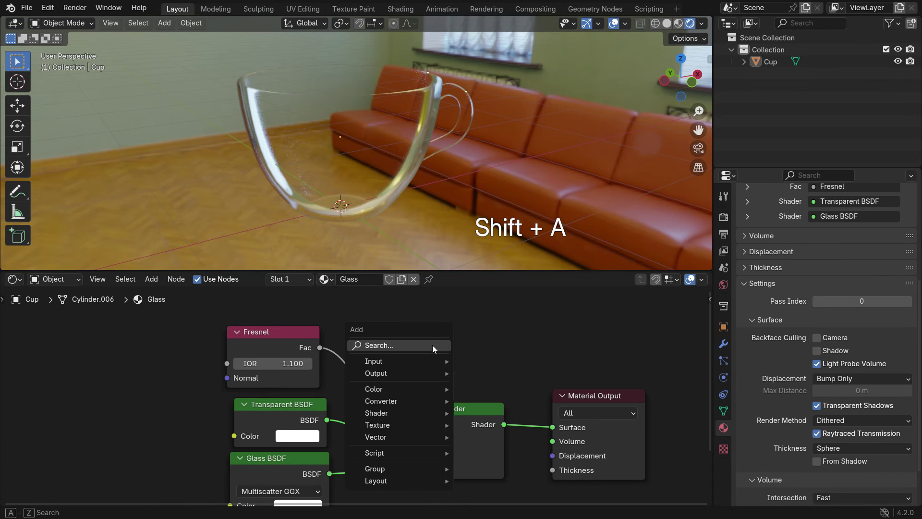
click(432, 345)
text(color)
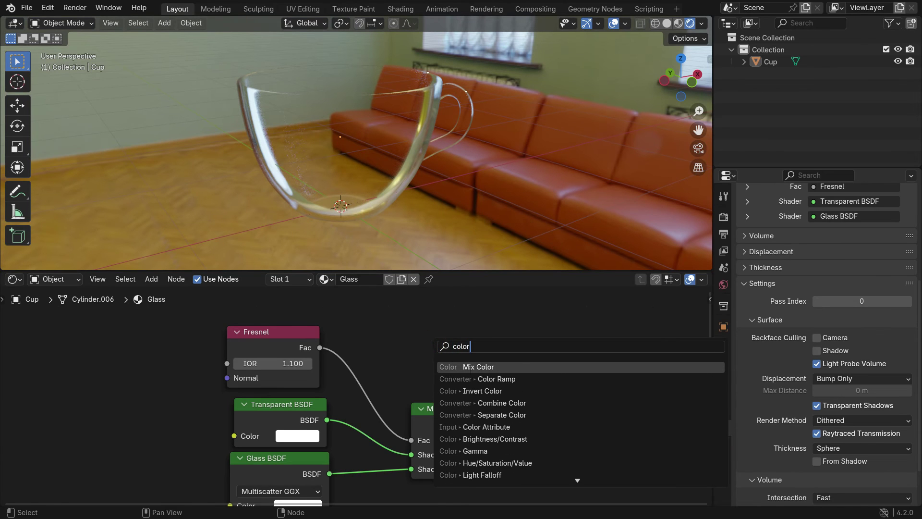
click(476, 379)
click(335, 376)
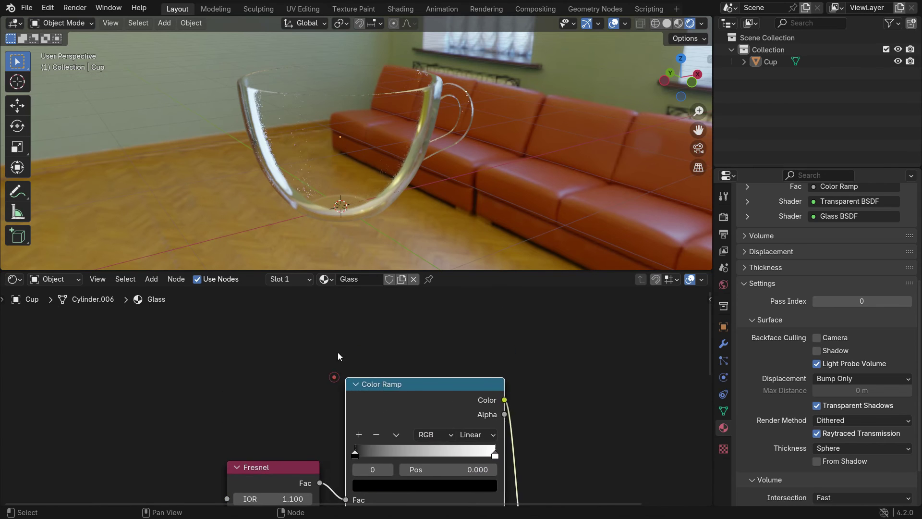
scroll(338, 353, down, 3)
middle_drag(267, 401, 267, 364)
scroll(333, 355, up, 4)
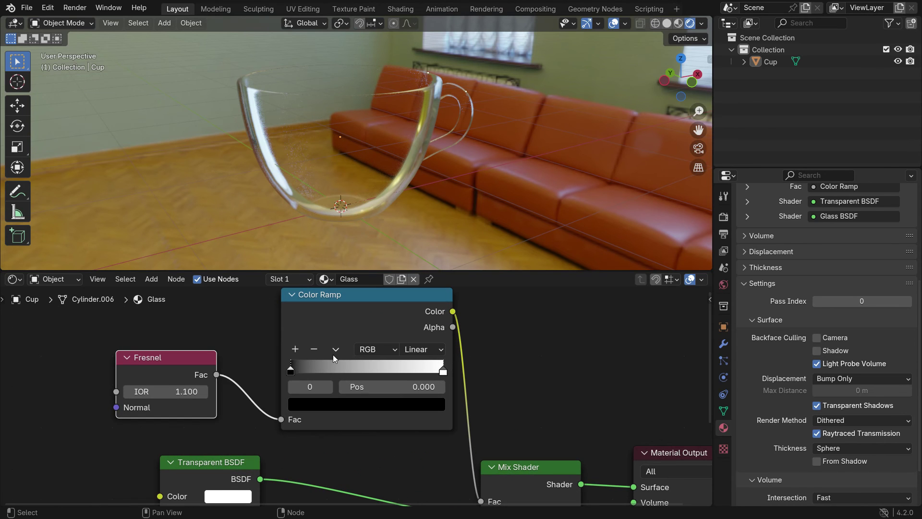
Lighten the Color Ramp's black stop to a grey value of about 0.134
click(339, 403)
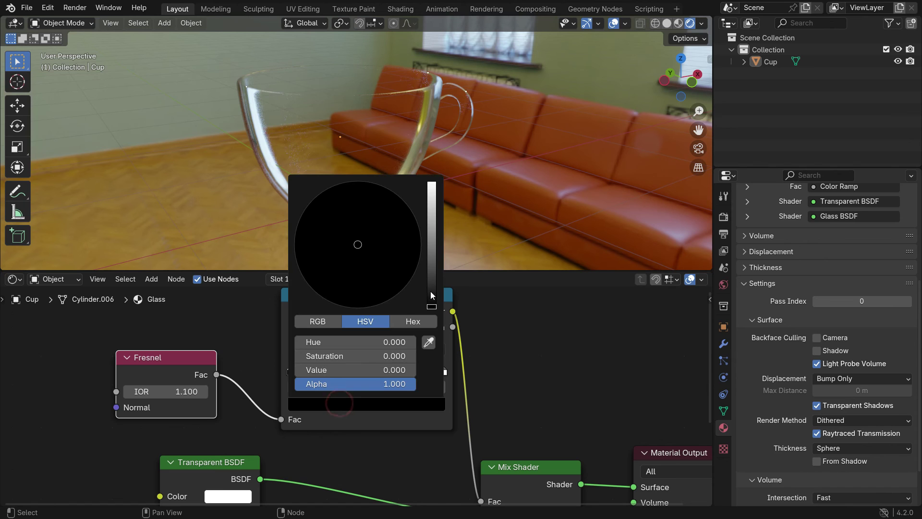
mouse_move(431, 295)
mouse_down()
mouse_move(431, 190)
mouse_move(433, 305)
mouse_up()
middle_drag(397, 150, 391, 218)
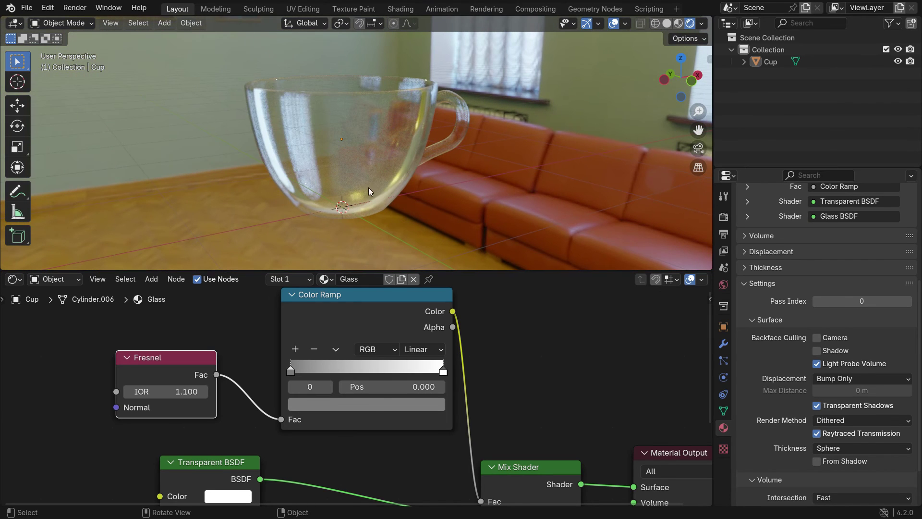
click(350, 404)
mouse_move(432, 245)
mouse_down()
mouse_move(431, 218)
mouse_move(431, 257)
mouse_up()
middle_drag(390, 212, 514, 176)
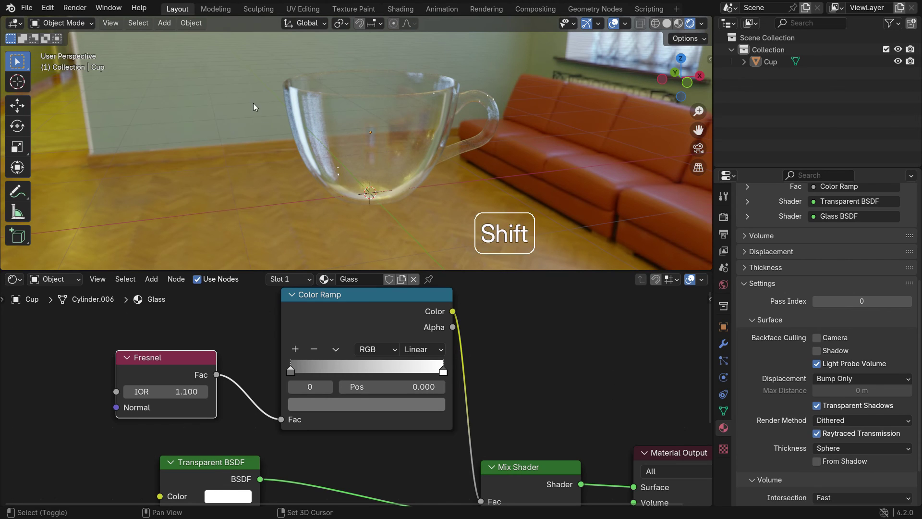
Add a mesh Plane, scale it up as a floor under the cup, and heighten the 3D viewport
key(shift+a)
mouse_move(255, 118)
click(324, 117)
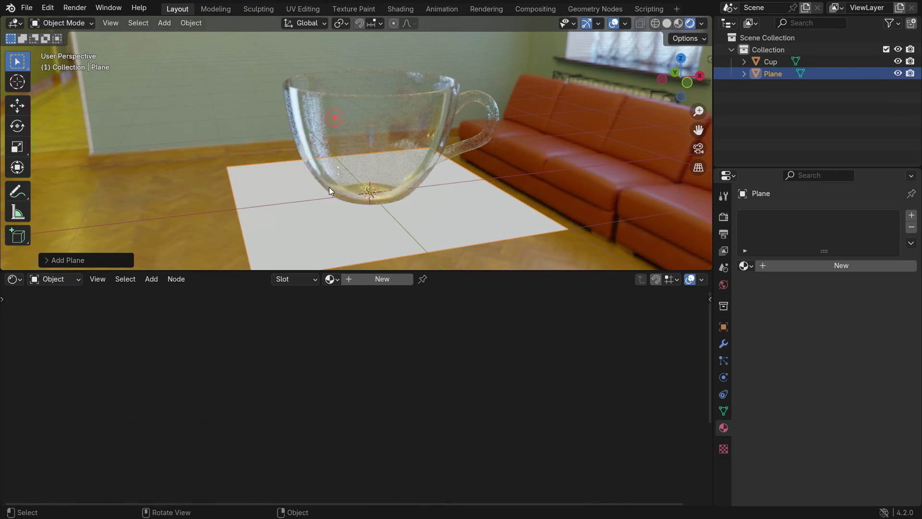
scroll(329, 186, down, 4)
middle_drag(336, 200, 361, 235)
key(s)
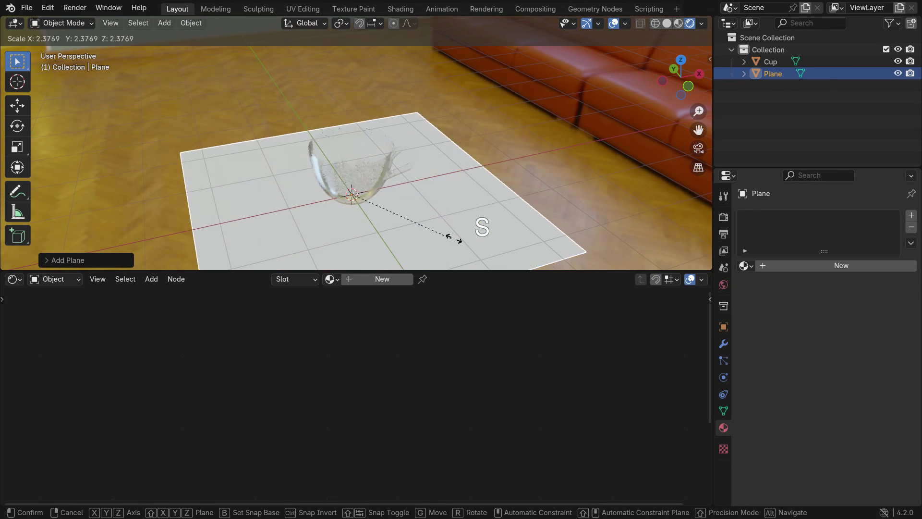
click(519, 237)
scroll(420, 130, down, 2)
middle_drag(411, 174, 401, 147)
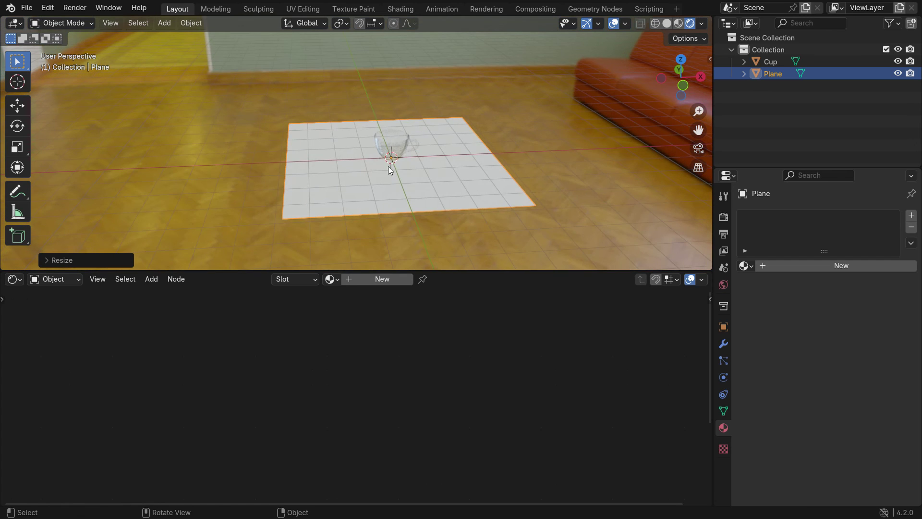
scroll(399, 143, up, 3)
drag(449, 269, 447, 419)
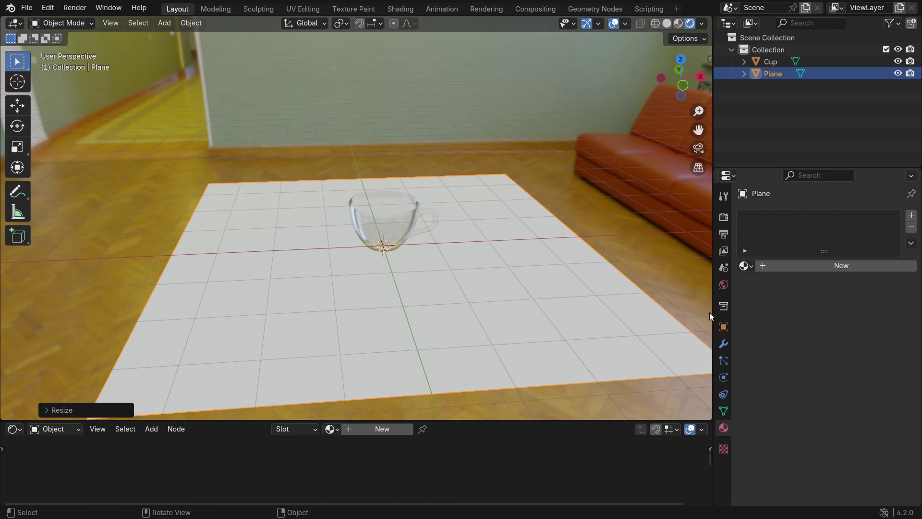
Enable Shadow on the world's Sun light settings
click(723, 285)
click(763, 466)
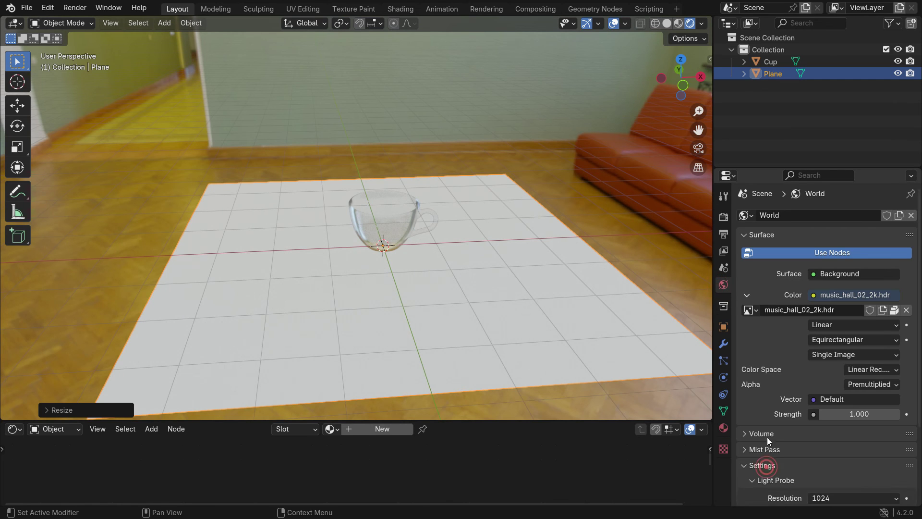
scroll(767, 437, down, 5)
click(762, 466)
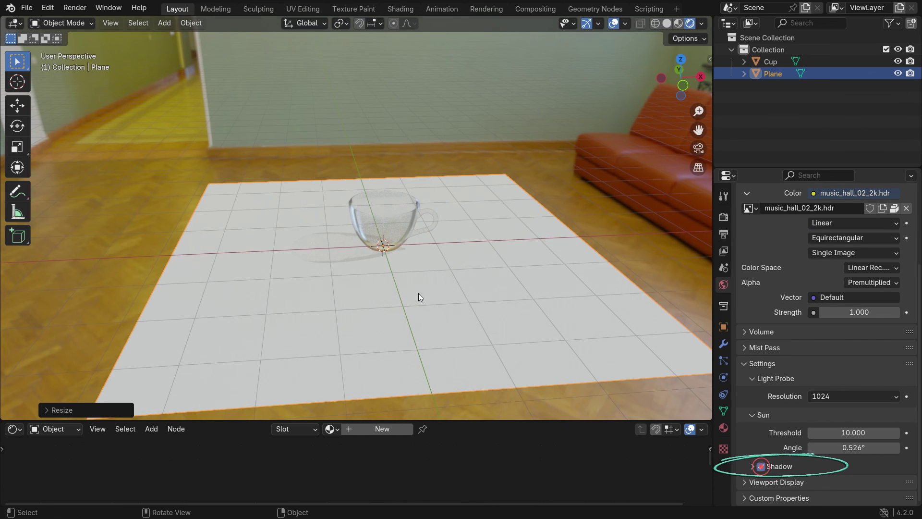
scroll(359, 244, up, 8)
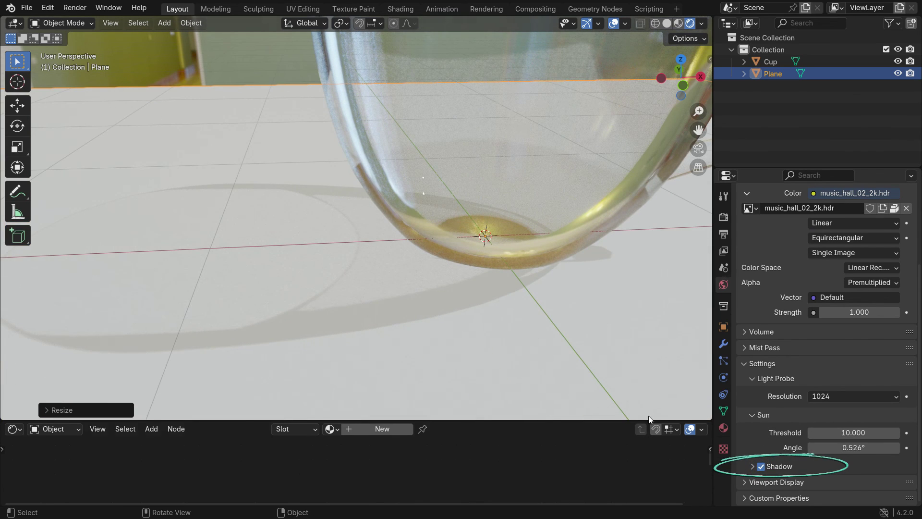
click(762, 467)
click(762, 467)
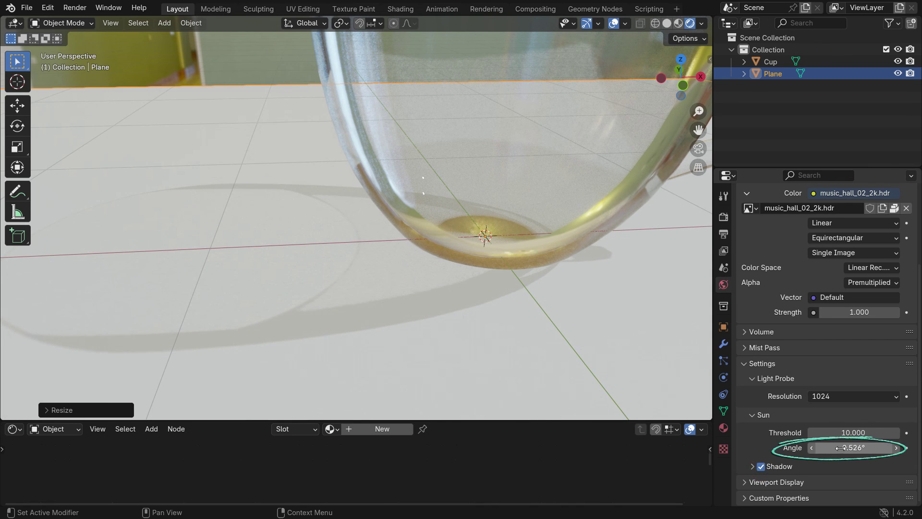
Set the world Sun angle to 0.5°
mouse_move(854, 448)
mouse_down()
mouse_move(903, 447)
mouse_move(850, 450)
mouse_move(863, 450)
mouse_up()
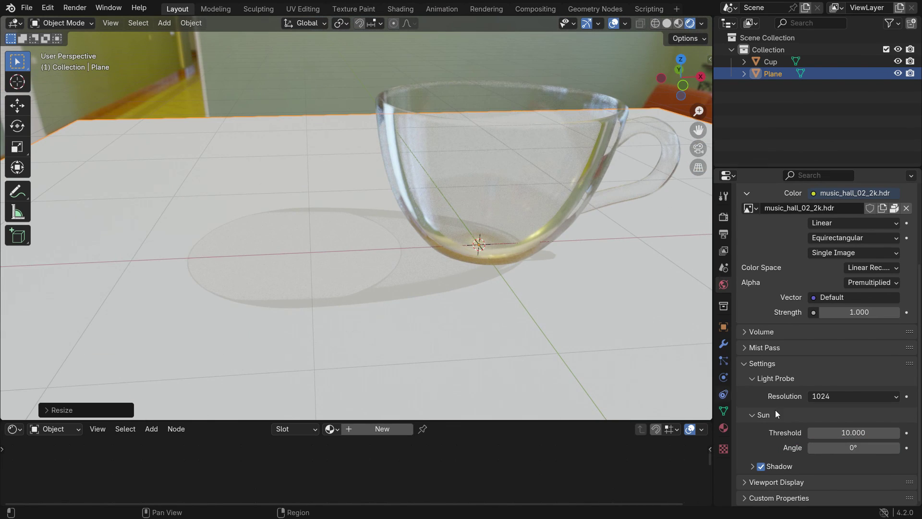
drag(863, 450, 851, 447)
click(851, 447)
text(0.5)
key(Return)
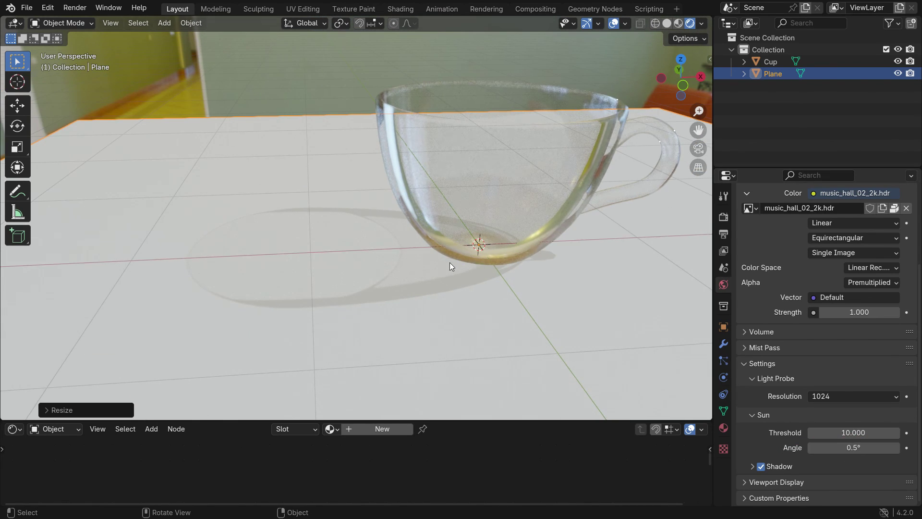
scroll(418, 272, up, 6)
scroll(424, 279, up, 3)
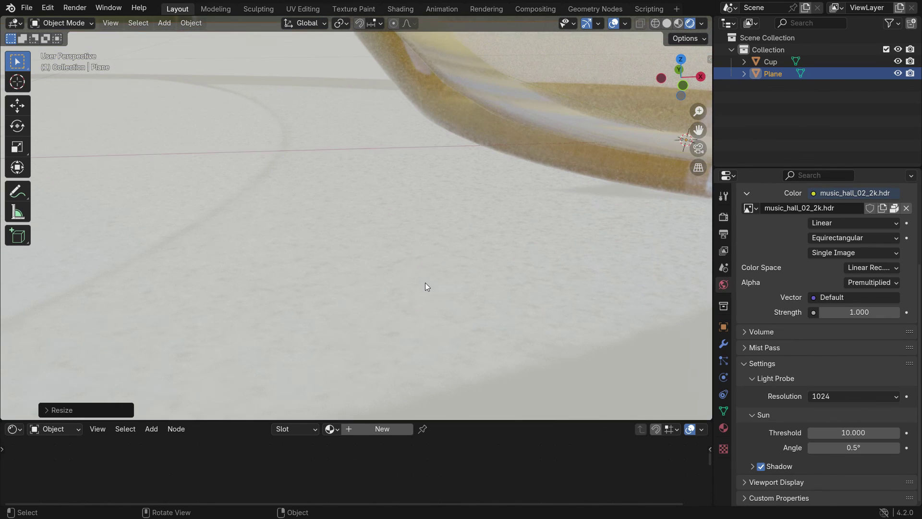
Turn on Jittered Shadows in EEVEE viewport sampling and orbit low to check the cup's softened shadow
click(723, 217)
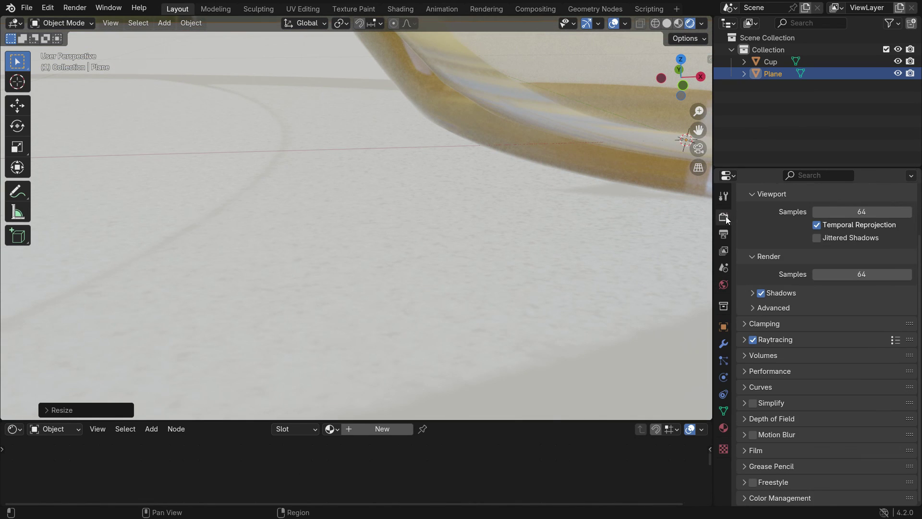
click(817, 238)
scroll(401, 231, down, 6)
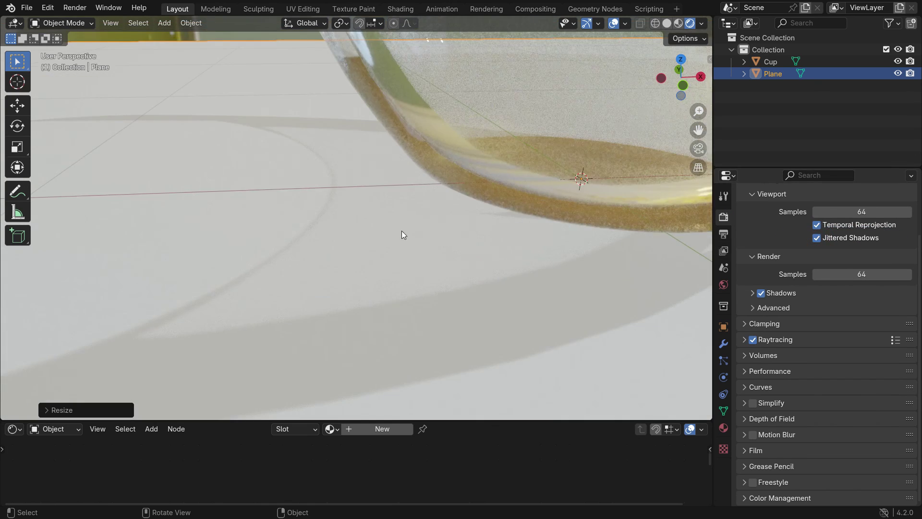
middle_drag(414, 261, 552, 249)
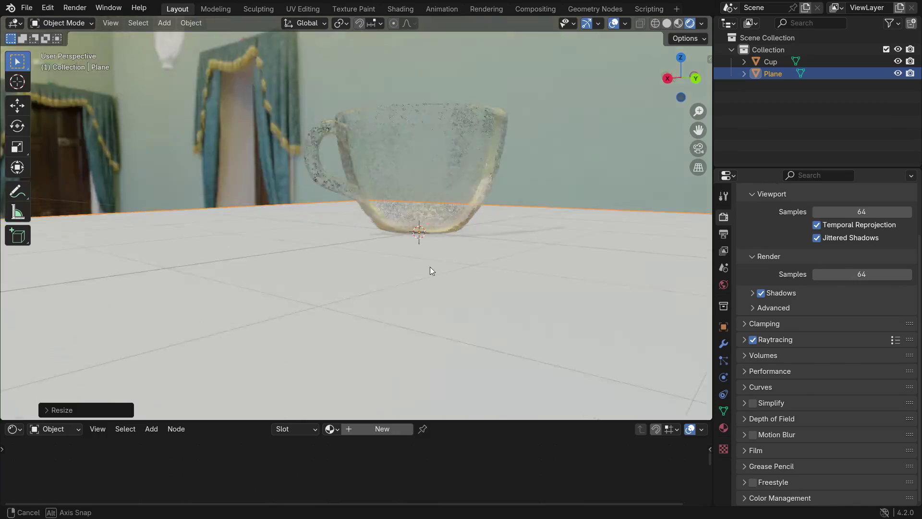